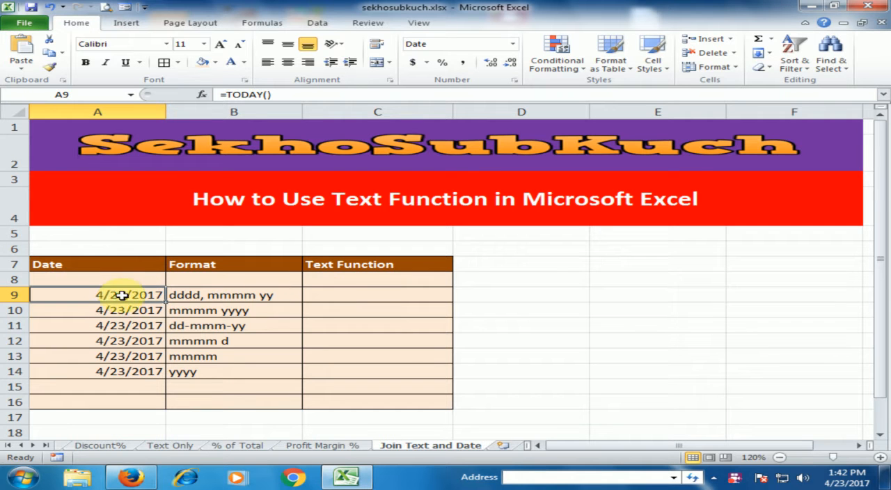
Step: Start a TEXT formula in cell C9 that uses the date in A9 as its value
{"action": "left_click", "coordinate": [315, 294]}
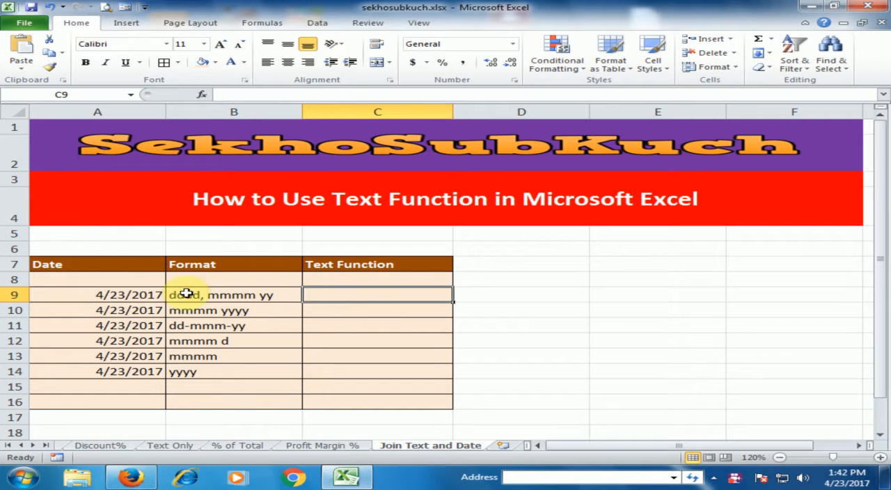
{"action": "left_click", "coordinate": [212, 296]}
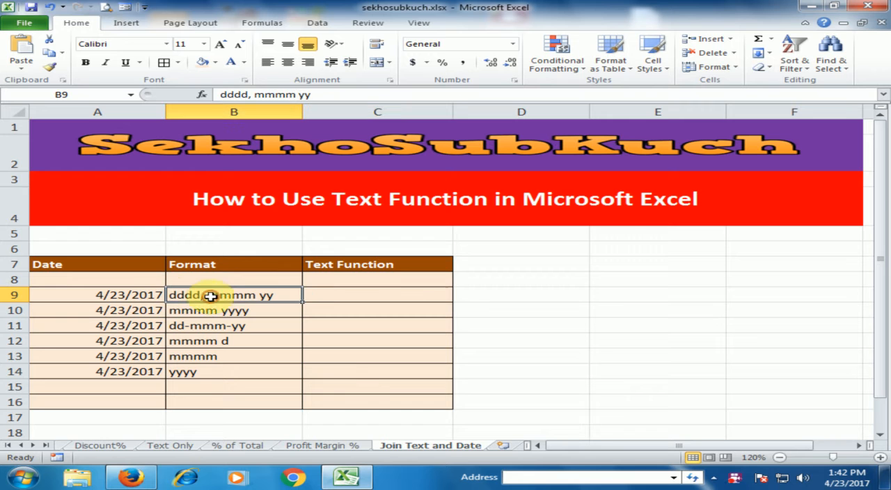
{"action": "left_click", "coordinate": [319, 296]}
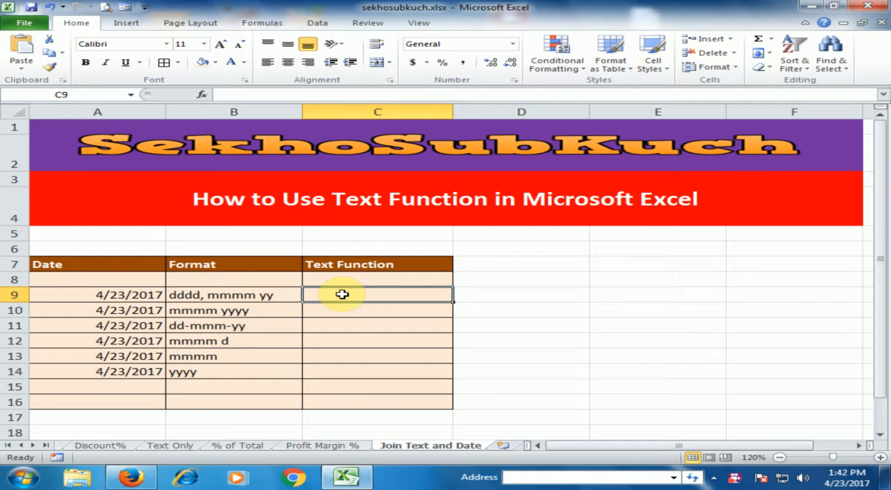
{"action": "type", "text": "="}
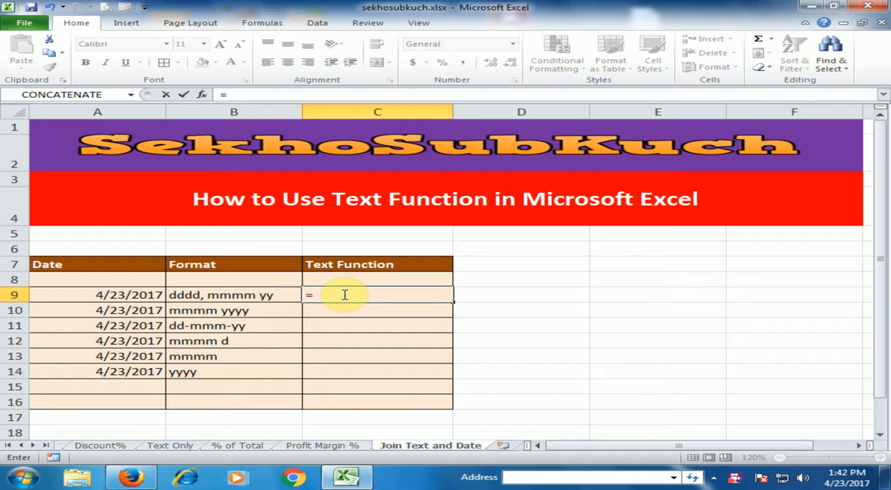
{"action": "type", "text": "tex"}
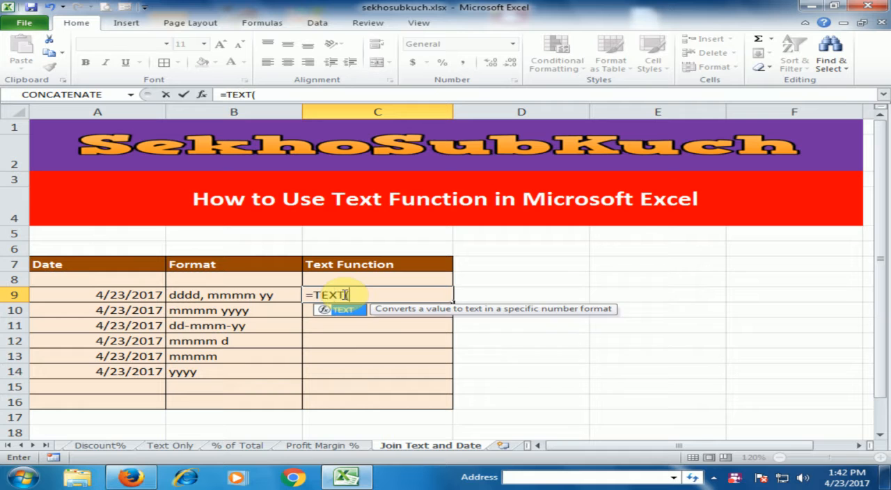
{"action": "key", "text": "Tab"}
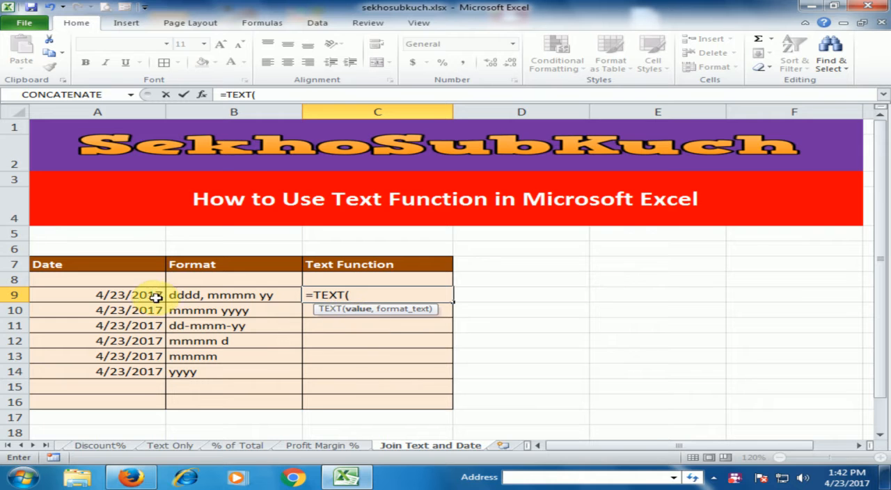
{"action": "left_click", "coordinate": [130, 298]}
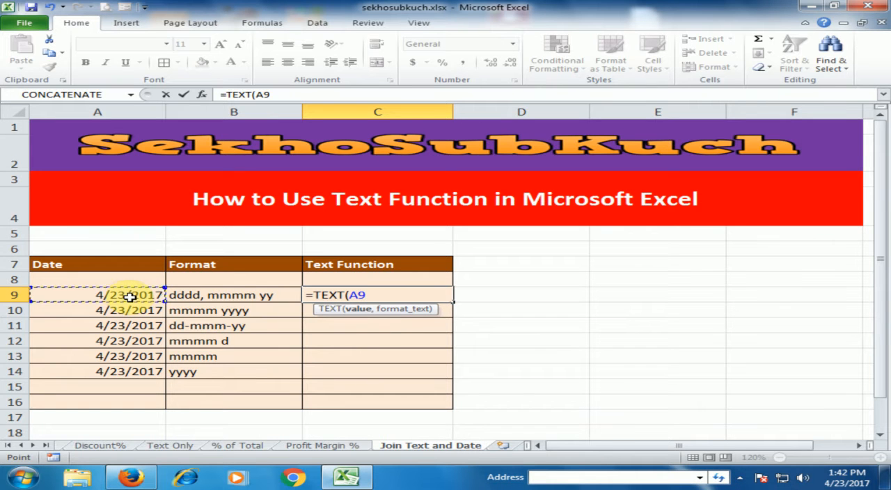
{"action": "type", "text": ","}
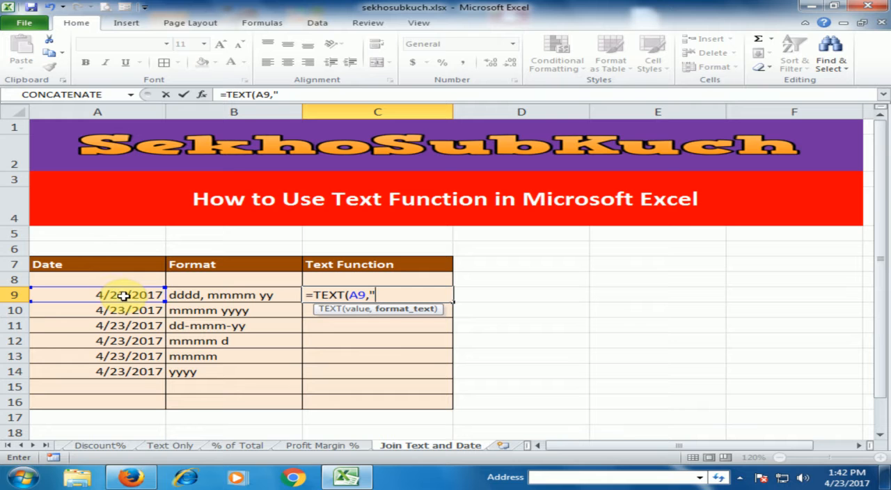
Step: Complete the C9 formula with the format text "dddd, mmmm yy" and enter it
{"action": "type", "text": "ddd"}
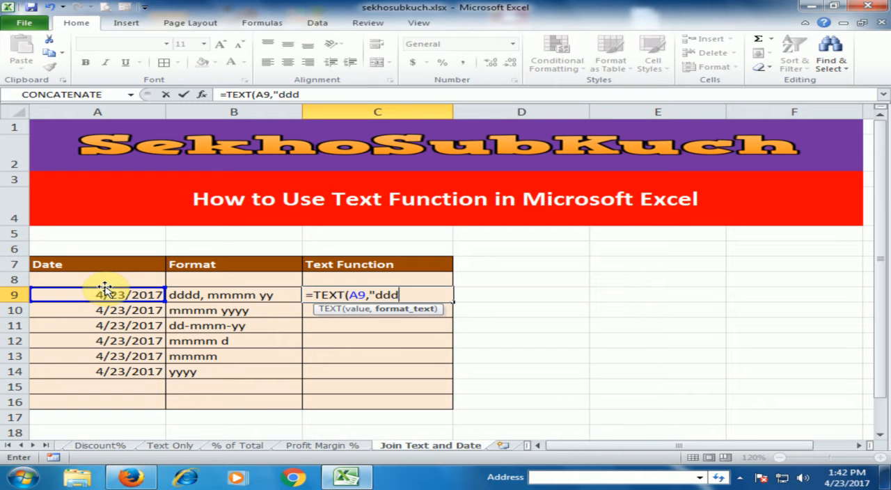
{"action": "type", "text": "d, mmmm"}
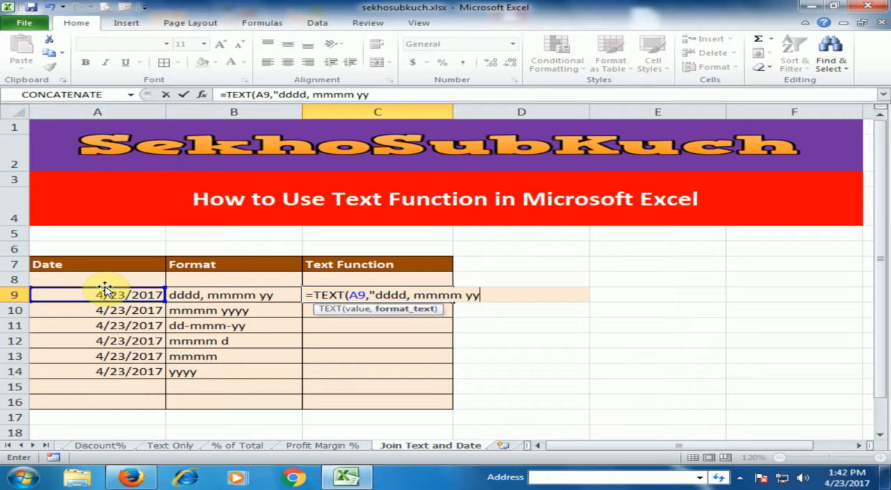
{"action": "type", "text": " yy\")"}
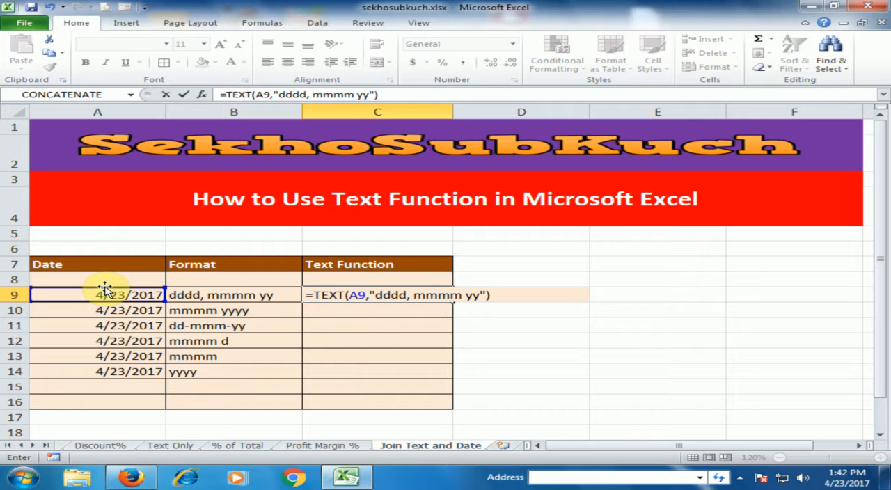
{"action": "key", "text": "Return"}
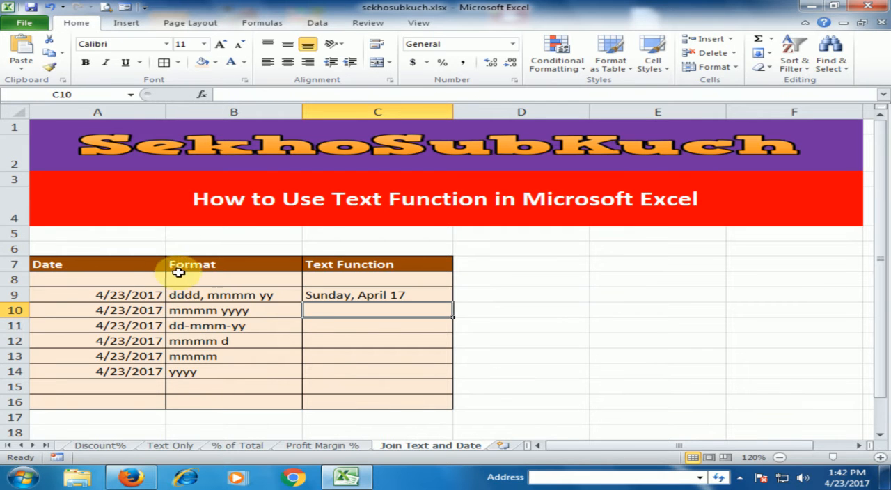
Step: Shorten the month code in the C9 formula so the format reads "dddd, mmm yy"
{"action": "left_click", "coordinate": [330, 293]}
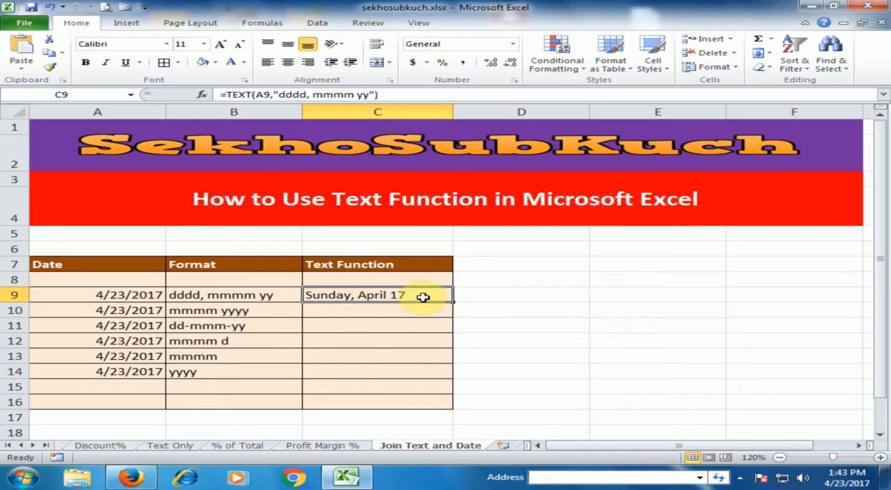
{"action": "double_click", "coordinate": [393, 295]}
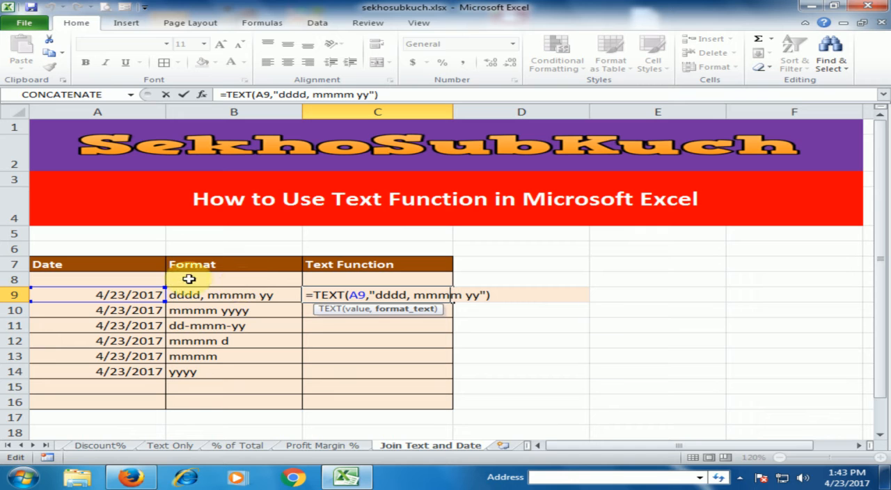
{"action": "key", "text": "BackSpace"}
{"action": "key", "text": "End"}
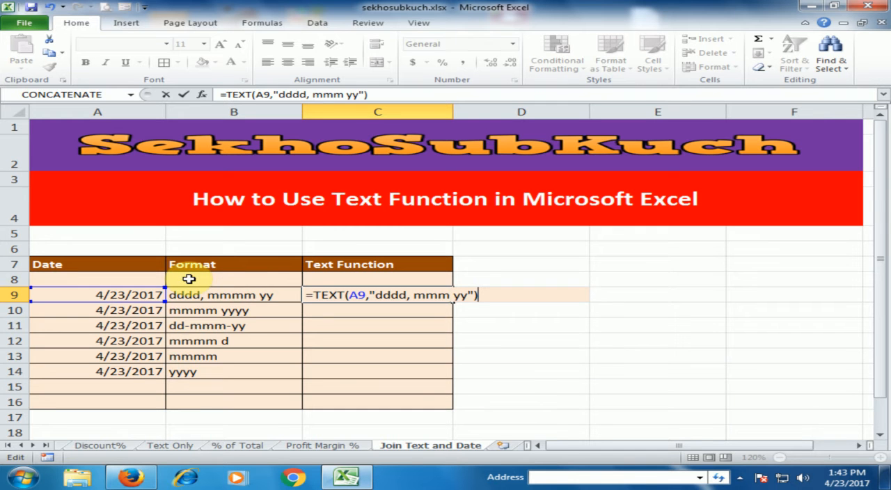
{"action": "key", "text": "Return"}
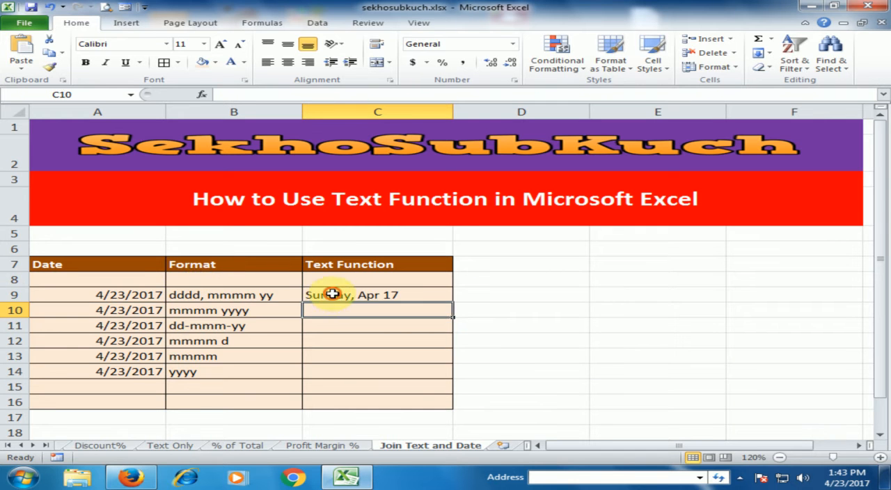
Step: Shorten the day code in the C9 formula so the format reads "ddd, mmm yy"
{"action": "left_click", "coordinate": [384, 298]}
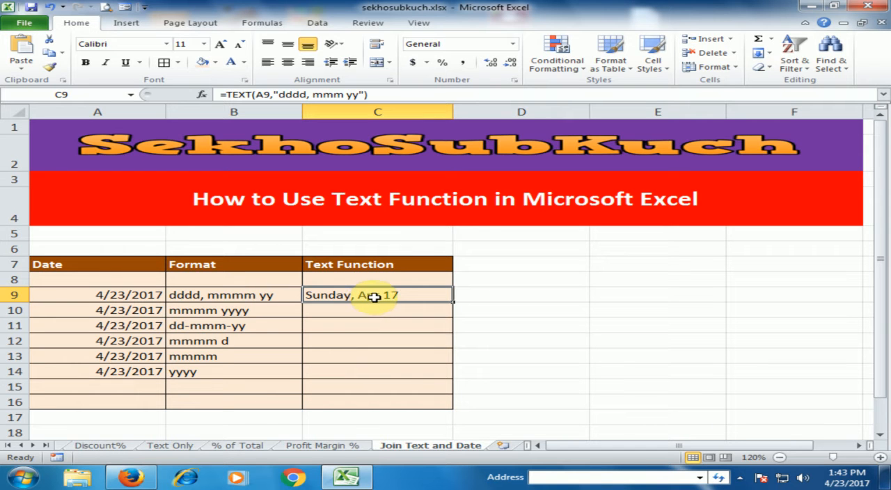
{"action": "double_click", "coordinate": [375, 297]}
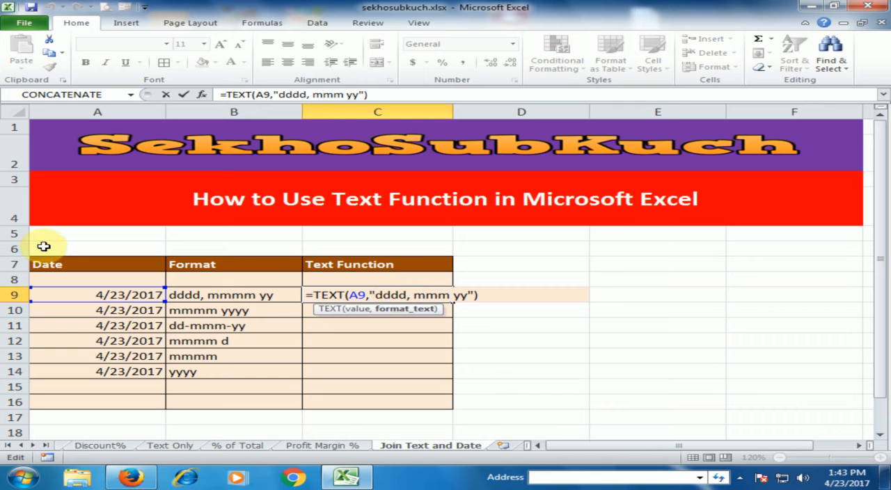
{"action": "key", "text": "BackSpace"}
{"action": "key", "text": "End"}
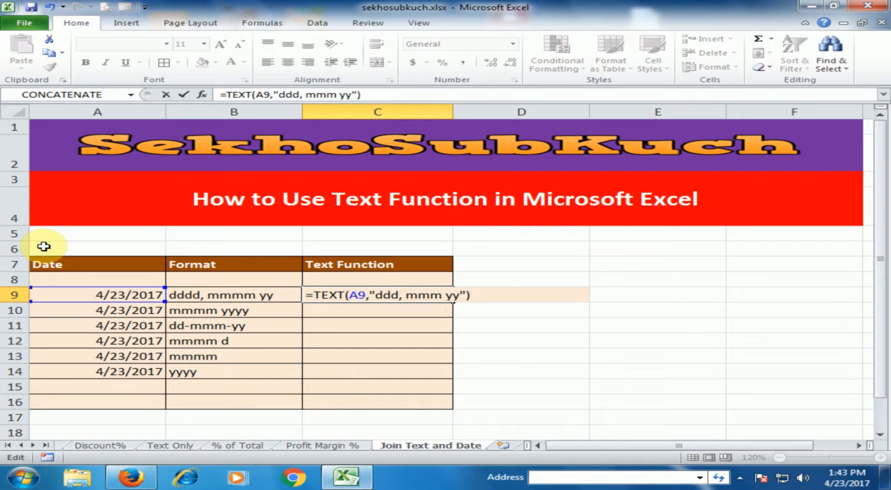
{"action": "key", "text": "Return"}
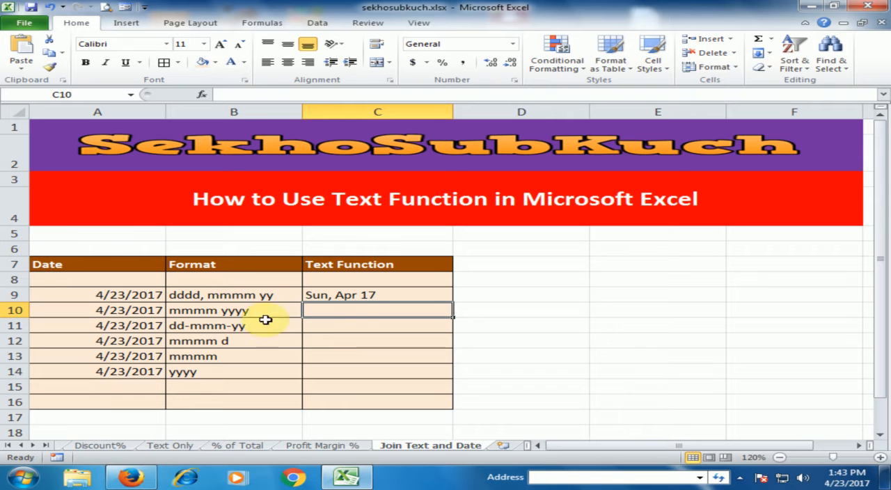
Step: Extend the year code in C9 to make the format "ddd, mmm yyyy", and fill the formula down to C14
{"action": "left_click", "coordinate": [340, 296]}
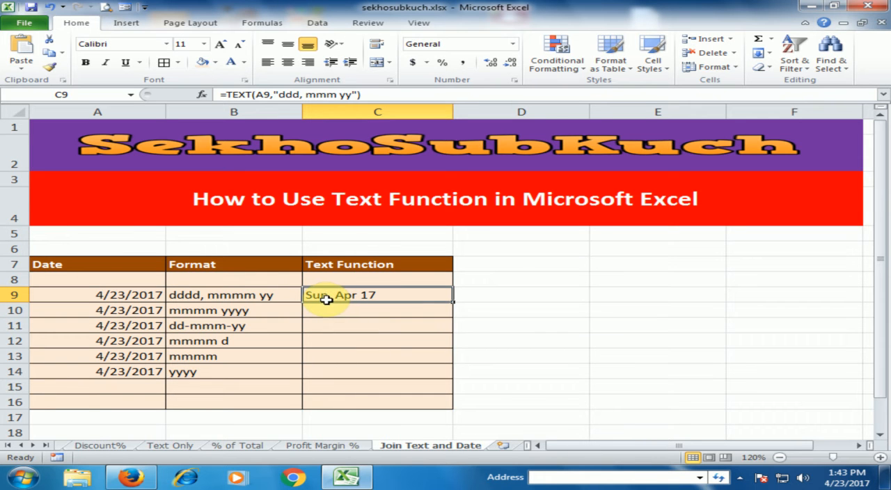
{"action": "double_click", "coordinate": [367, 296]}
{"action": "left_click", "coordinate": [461, 295]}
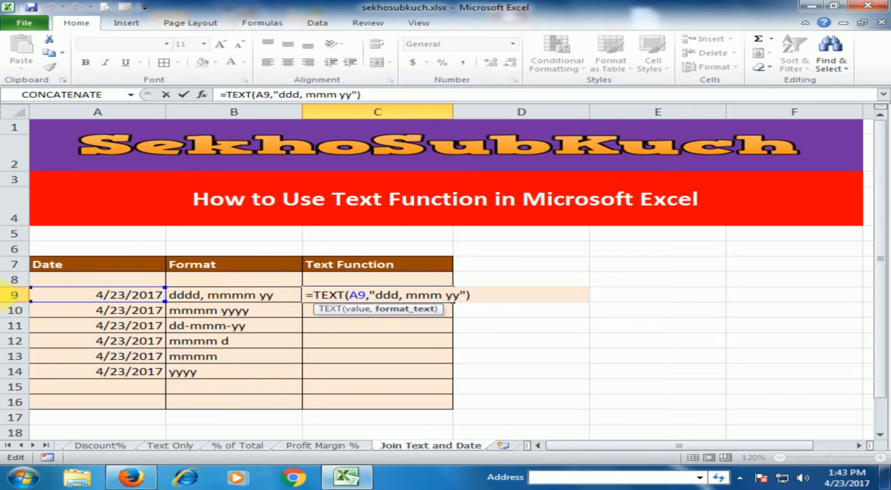
{"action": "type", "text": "yy"}
{"action": "key", "text": "Return"}
{"action": "left_click", "coordinate": [373, 294]}
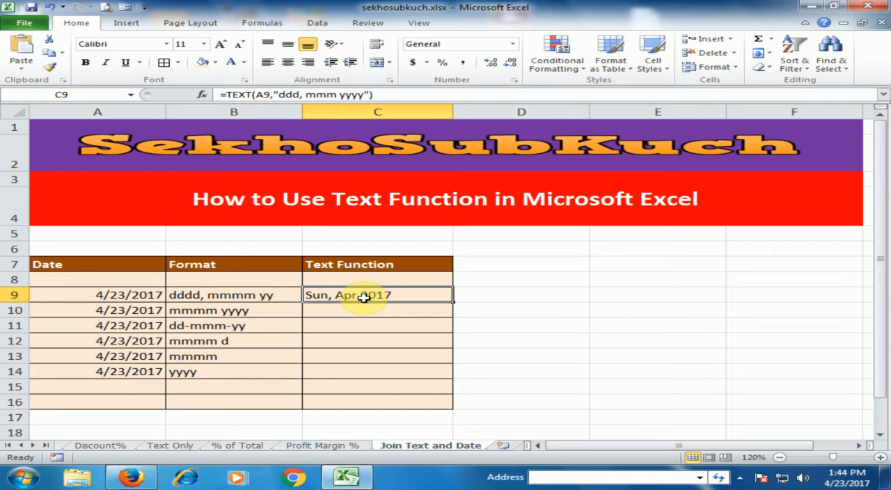
{"action": "left_click_drag", "start_coordinate": [454, 303], "coordinate": [453, 381]}
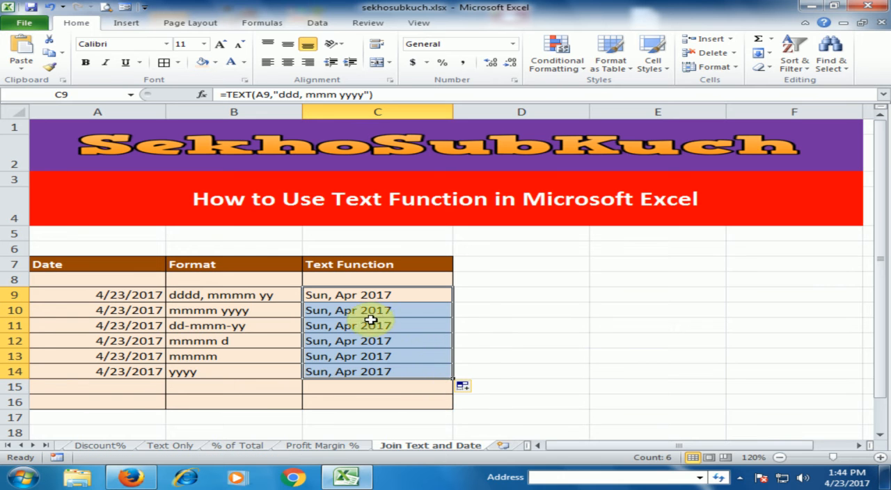
Step: Change the format text in the C10 formula to "mmmm yyyy", removing the day code and its comma
{"action": "left_click", "coordinate": [348, 313]}
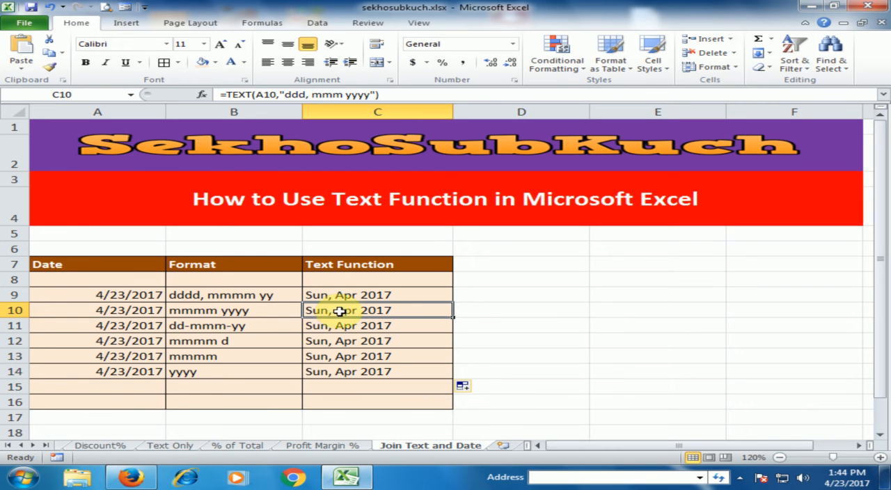
{"action": "double_click", "coordinate": [339, 311]}
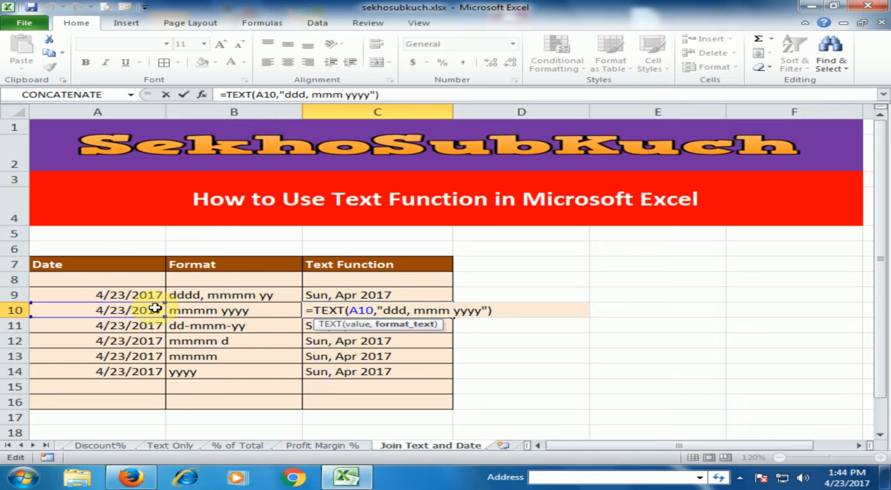
{"action": "key", "text": "Delete"}
{"action": "key", "text": "Delete"}
{"action": "key", "text": "Delete"}
{"action": "key", "text": "Delete"}
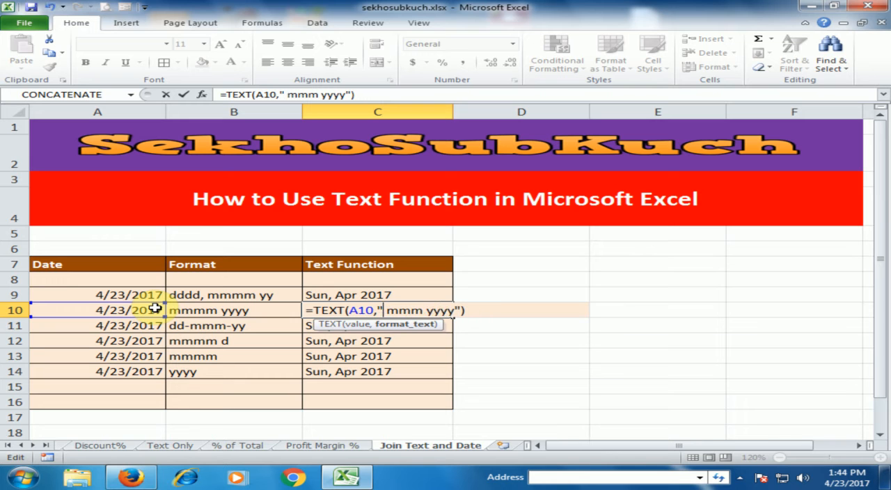
{"action": "key", "text": "Delete"}
{"action": "key", "text": "Right"}
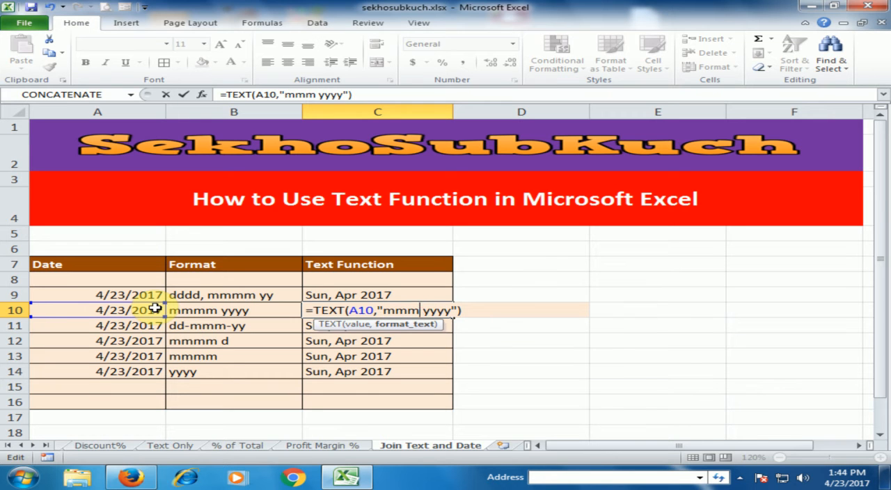
{"action": "type", "text": "m"}
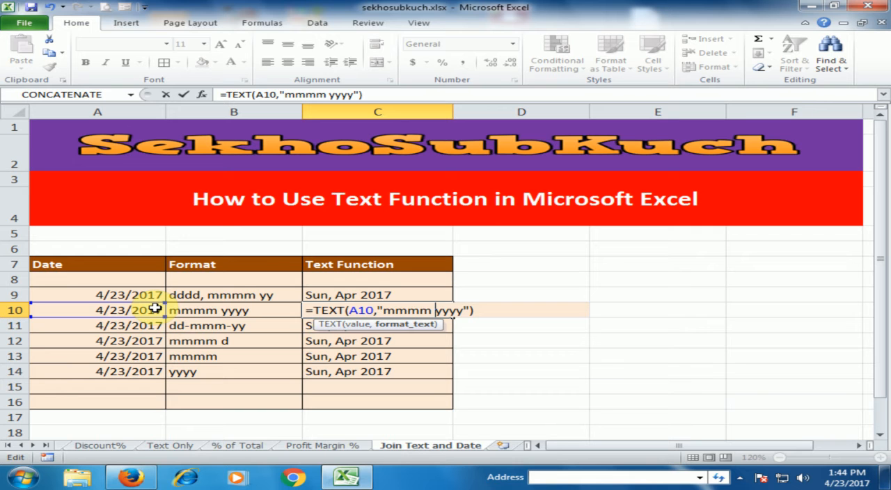
{"action": "key", "text": "End"}
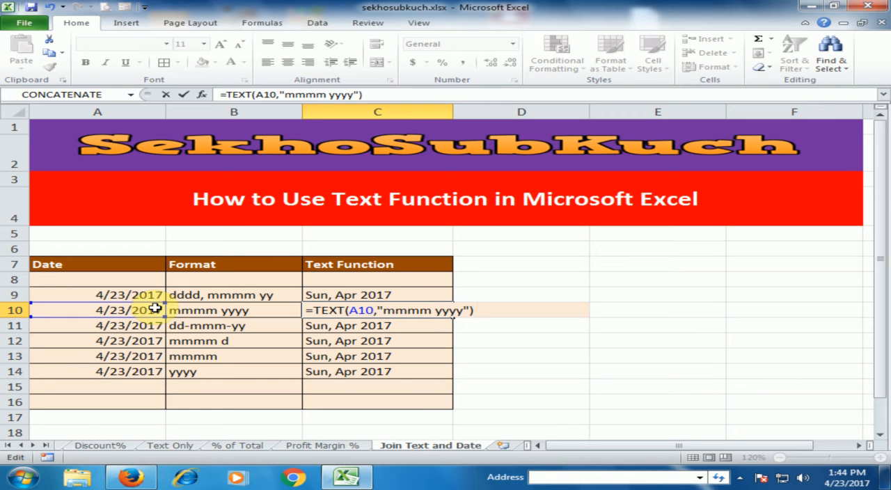
{"action": "key", "text": "Return"}
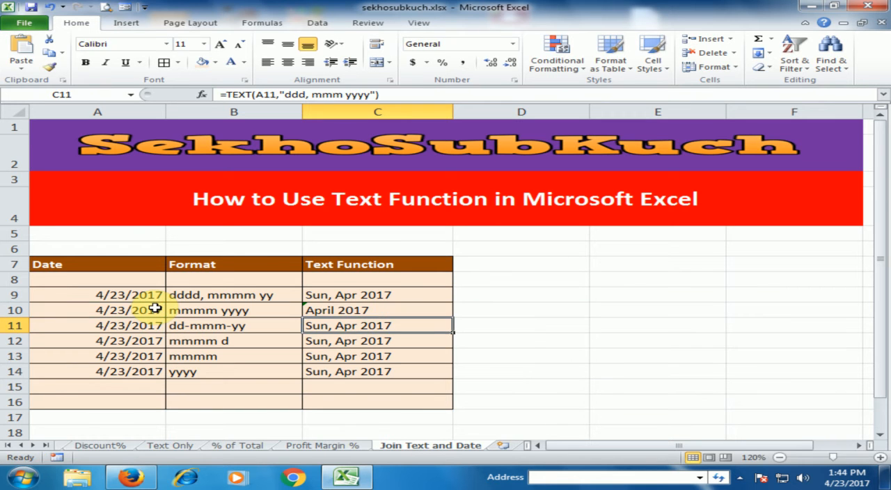
{"action": "left_click", "coordinate": [365, 314]}
Step: Change the format text in the C11 formula to "dd-mmm-yy", with hyphens separating the day, month and year codes
{"action": "double_click", "coordinate": [362, 325]}
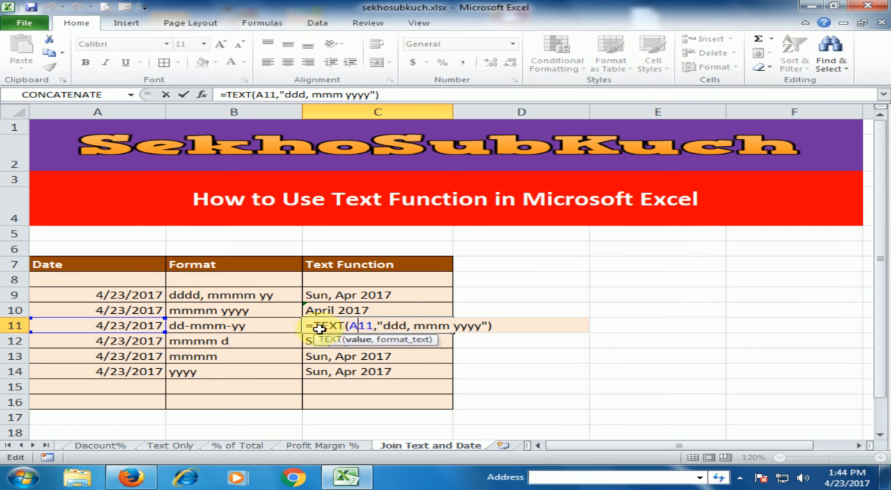
{"action": "left_click", "coordinate": [384, 326]}
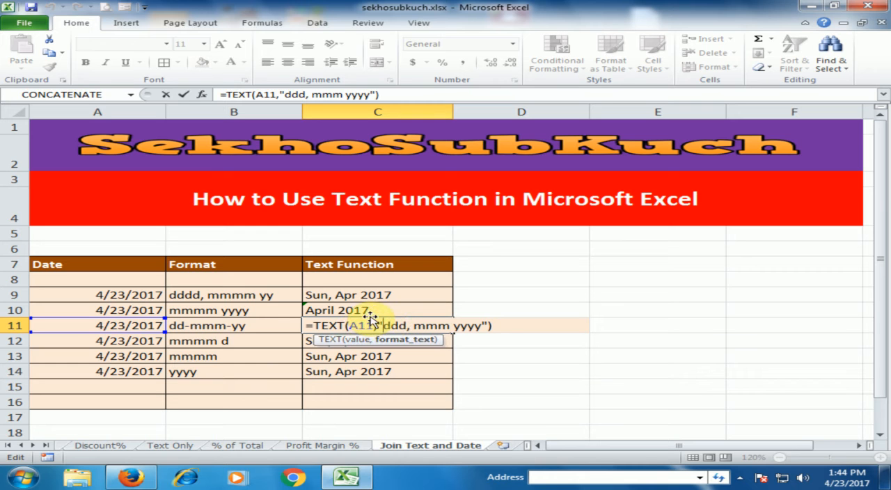
{"action": "key", "text": "Delete"}
{"action": "key", "text": "Delete"}
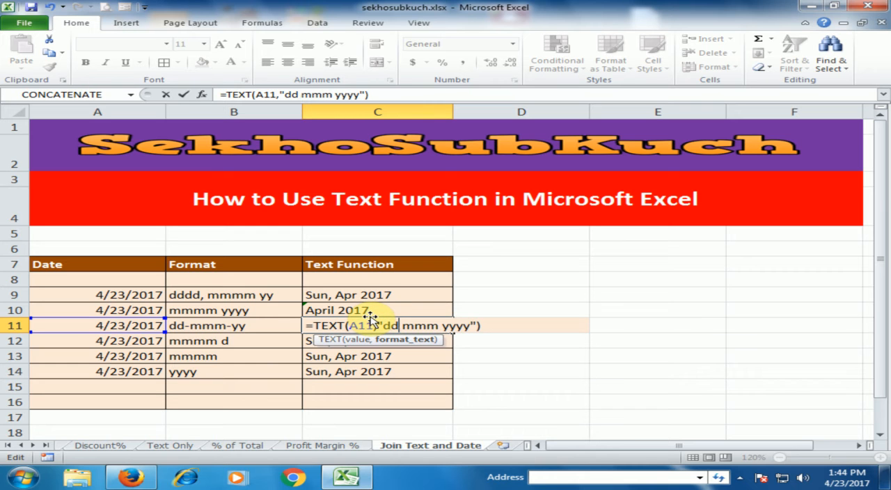
{"action": "type", "text": "-"}
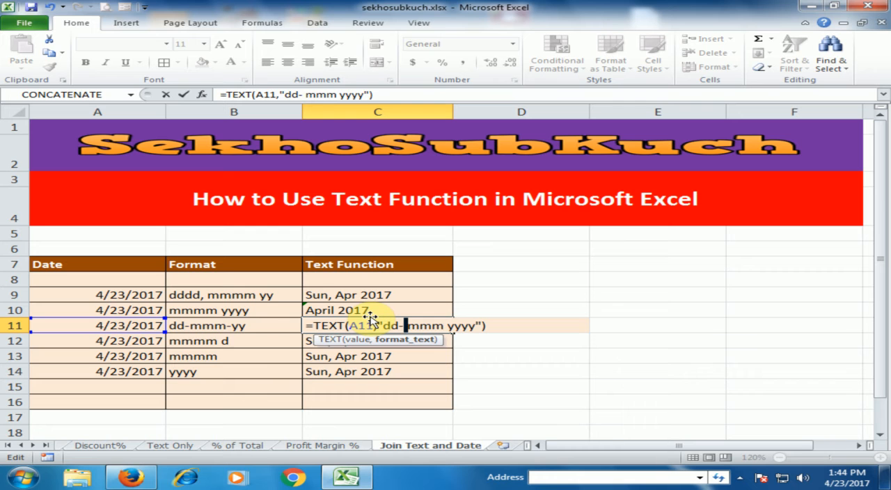
{"action": "key", "text": "shift+Right"}
{"action": "key", "text": "shift+Right"}
{"action": "key", "text": "shift+Right"}
{"action": "key", "text": "shift+Right"}
{"action": "key", "text": "shift+Right"}
{"action": "key", "text": "shift+Right"}
{"action": "key", "text": "shift+Right"}
{"action": "key", "text": "shift+Right"}
{"action": "key", "text": "shift+Right"}
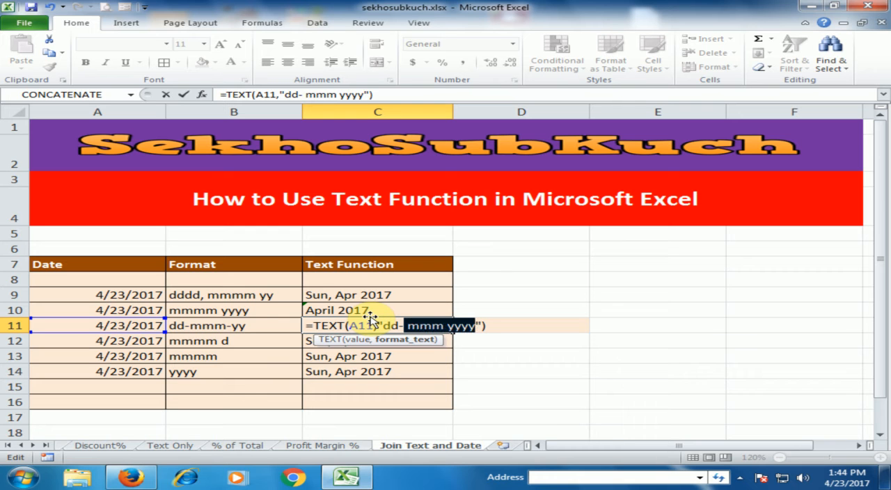
{"action": "type", "text": "mmm"}
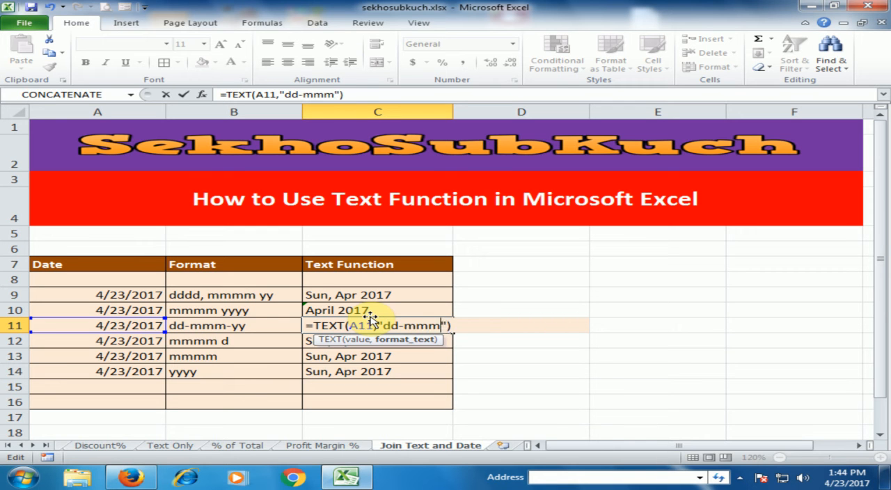
{"action": "type", "text": "-yy"}
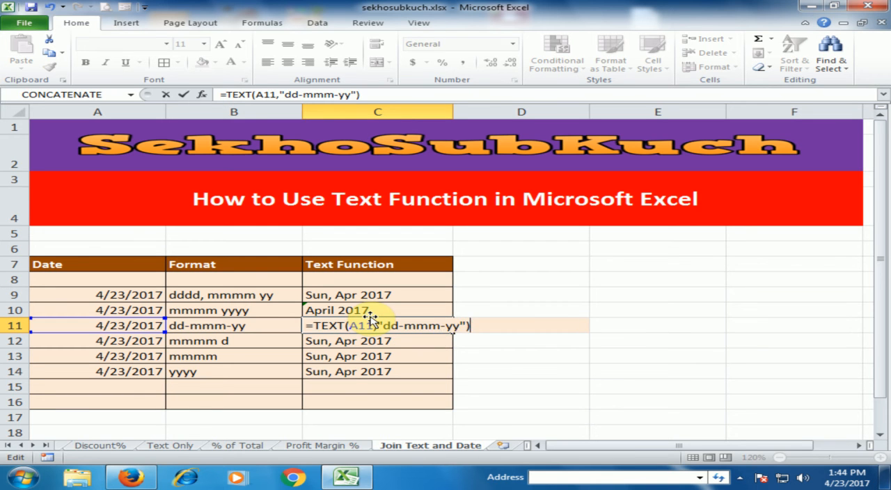
{"action": "key", "text": "Return"}
{"action": "key", "text": "Up"}
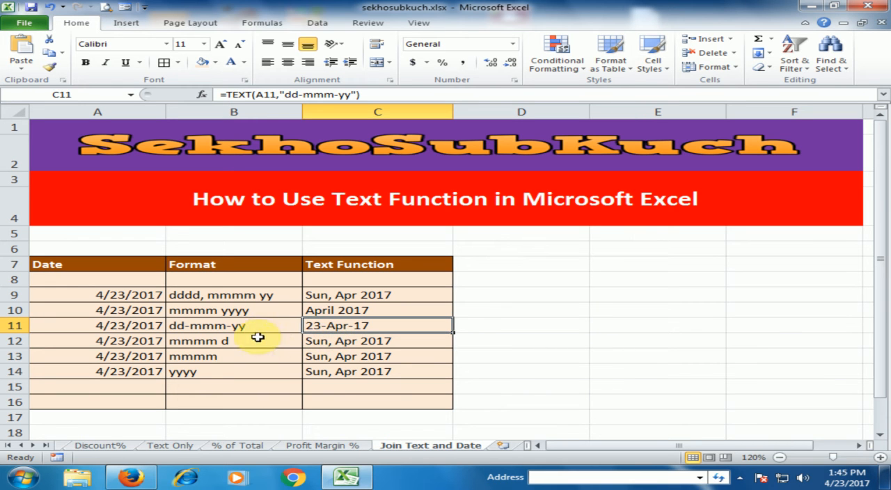
Step: Change the format text in the C12 formula to "mmmm d", dropping the leading day code and replacing the year code
{"action": "double_click", "coordinate": [354, 344]}
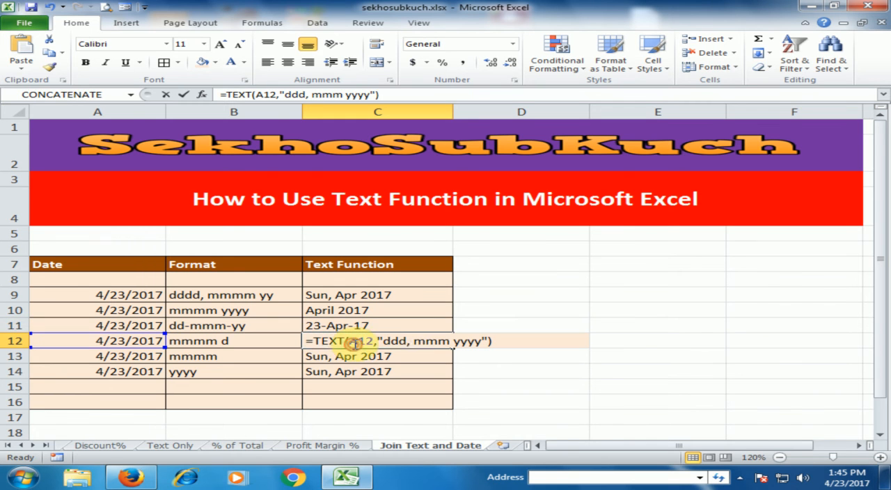
{"action": "left_click_drag", "start_coordinate": [386, 341], "coordinate": [412, 343]}
{"action": "key", "text": "BackSpace"}
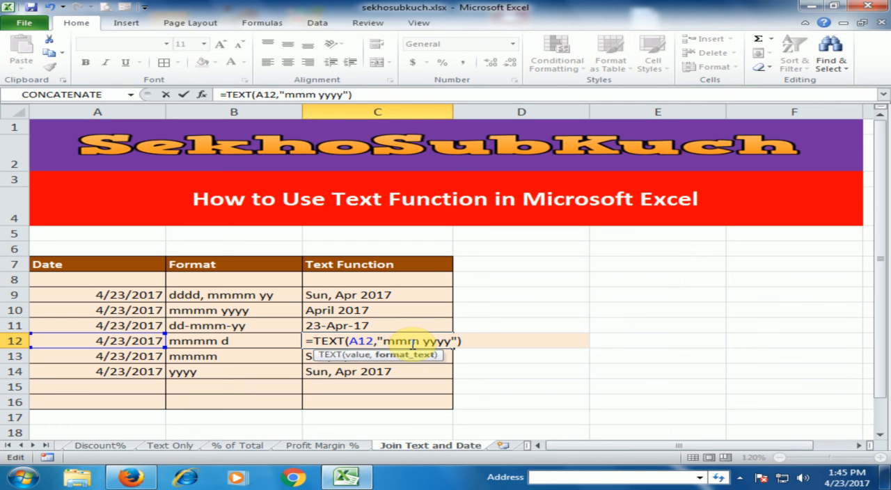
{"action": "type", "text": "m"}
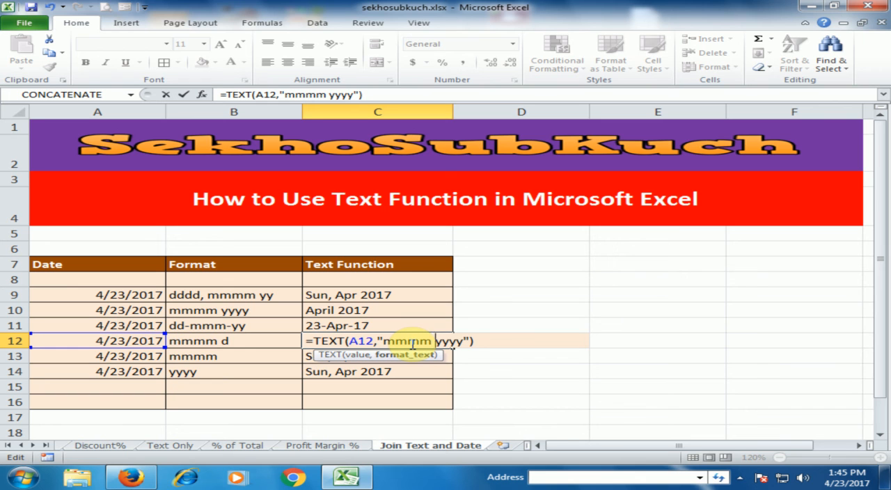
{"action": "key", "text": "shift+Right"}
{"action": "key", "text": "shift+Right"}
{"action": "key", "text": "shift+Right"}
{"action": "type", "text": "d"}
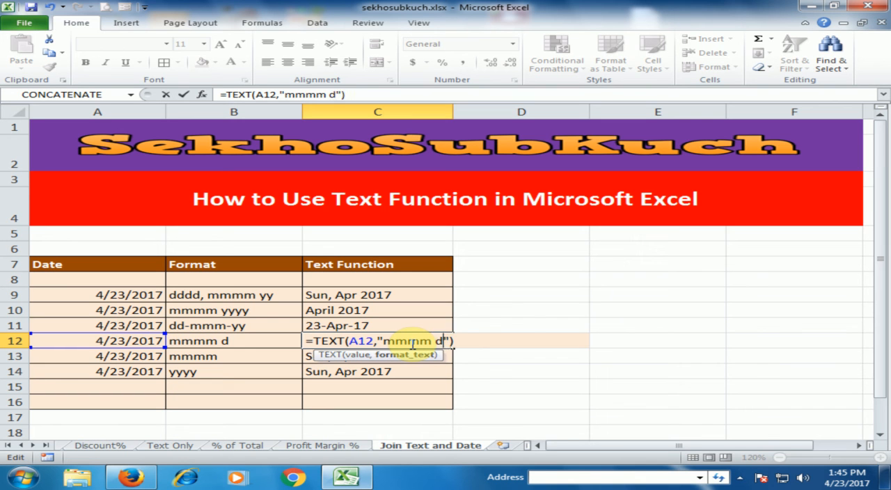
{"action": "key", "text": "End"}
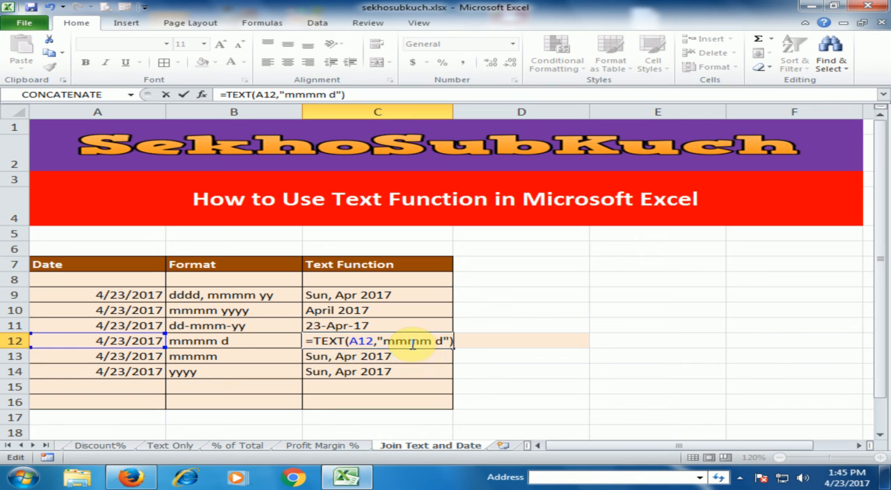
{"action": "key", "text": "Return"}
{"action": "left_click", "coordinate": [411, 344]}
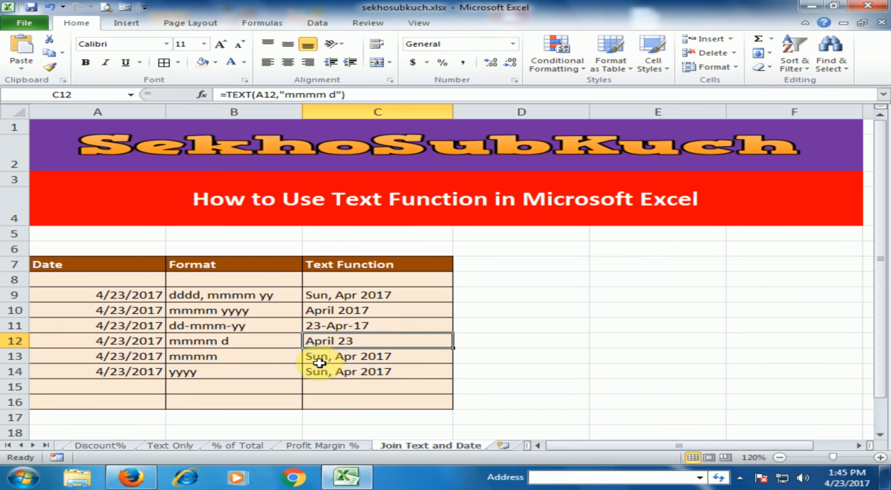
Step: Change the format text in the C13 formula to "mmmm", removing the day and year codes
{"action": "left_click", "coordinate": [345, 358]}
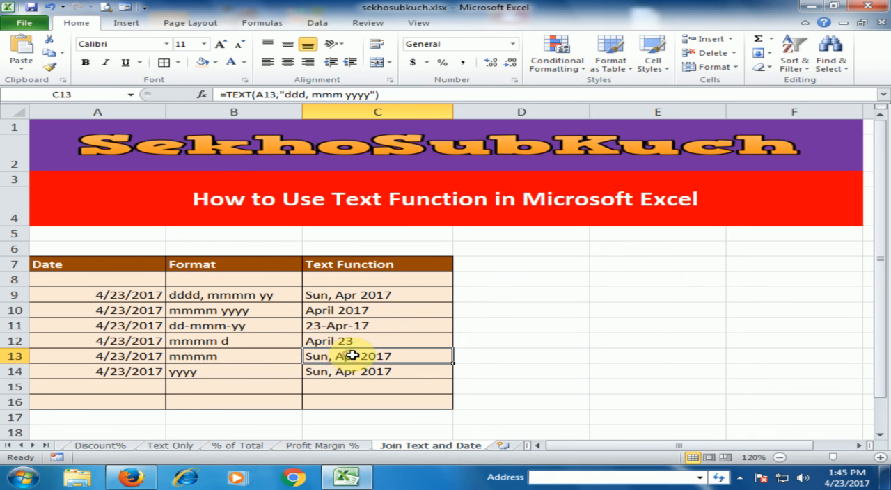
{"action": "double_click", "coordinate": [352, 356]}
{"action": "left_click", "coordinate": [382, 356]}
{"action": "key", "text": "shift+Right"}
{"action": "key", "text": "shift+Right"}
{"action": "key", "text": "shift+Right"}
{"action": "key", "text": "shift+Right"}
{"action": "key", "text": "shift+Right"}
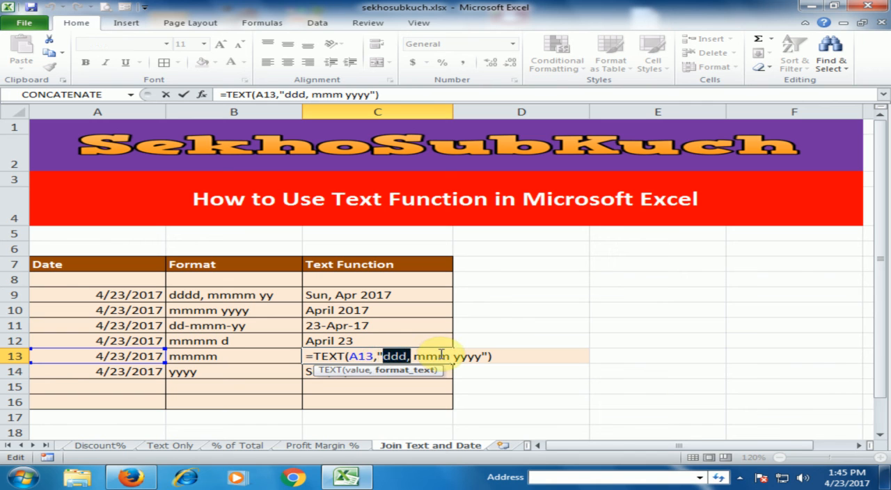
{"action": "key", "text": "BackSpace"}
{"action": "key", "text": "Right"}
{"action": "key", "text": "Right"}
{"action": "key", "text": "Right"}
{"action": "key", "text": "Right"}
{"action": "key", "text": "Right"}
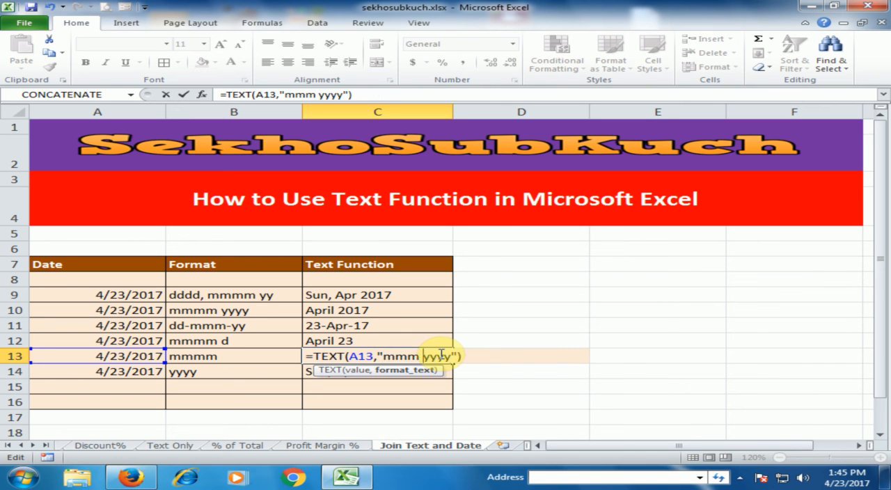
{"action": "type", "text": "m"}
{"action": "key", "text": "shift+Right"}
{"action": "key", "text": "shift+Right"}
{"action": "key", "text": "shift+Right"}
{"action": "key", "text": "shift+Right"}
{"action": "key", "text": "shift+Right"}
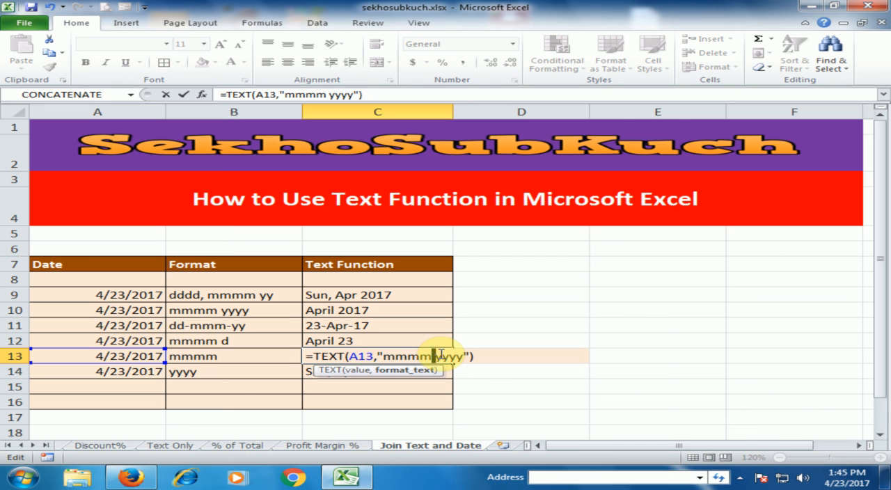
{"action": "key", "text": "BackSpace"}
{"action": "key", "text": "Return"}
{"action": "left_click", "coordinate": [439, 354]}
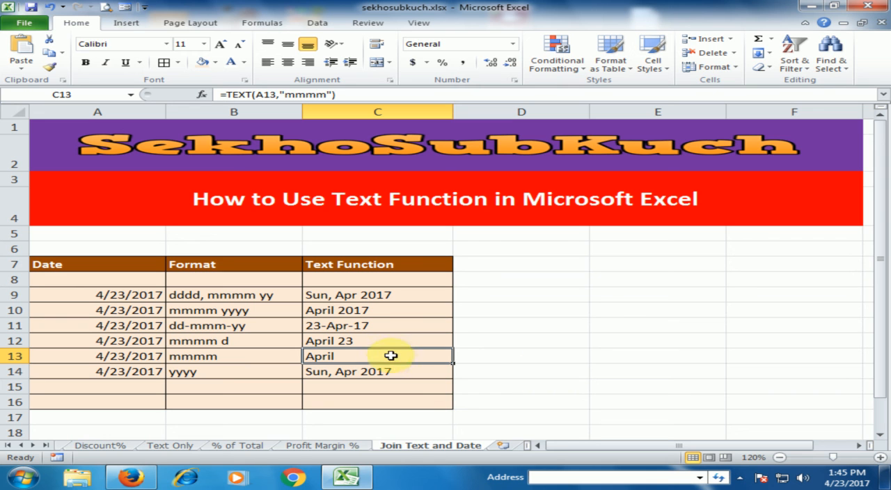
Step: Reduce the format text in the C14 formula to "yyyy" by removing the day and month codes
{"action": "left_click", "coordinate": [350, 372]}
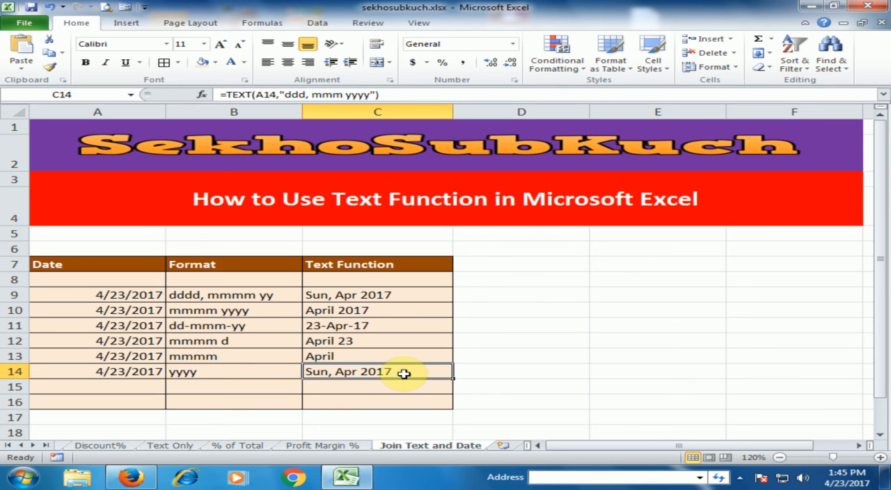
{"action": "double_click", "coordinate": [404, 374]}
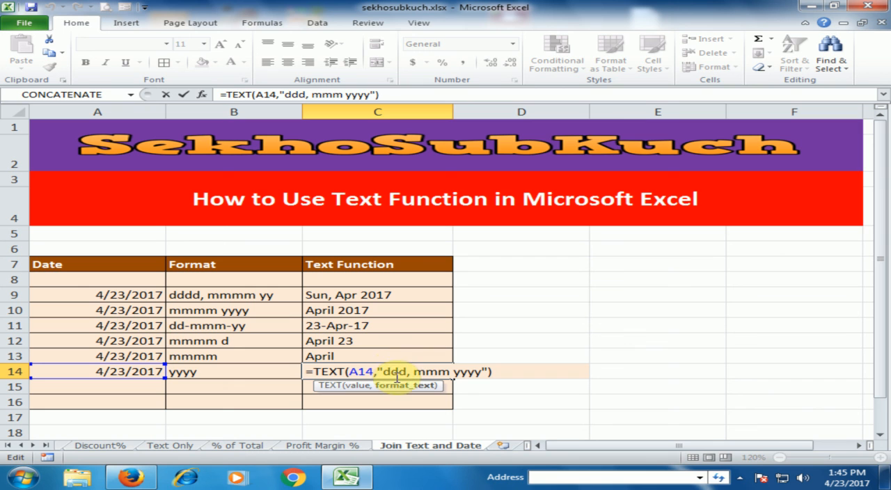
{"action": "key", "text": "shift+Right"}
{"action": "key", "text": "shift+Right"}
{"action": "key", "text": "shift+Right"}
{"action": "key", "text": "shift+Right"}
{"action": "key", "text": "shift+Right"}
{"action": "key", "text": "shift+Right"}
{"action": "key", "text": "shift+Right"}
{"action": "key", "text": "shift+Right"}
{"action": "key", "text": "shift+Right"}
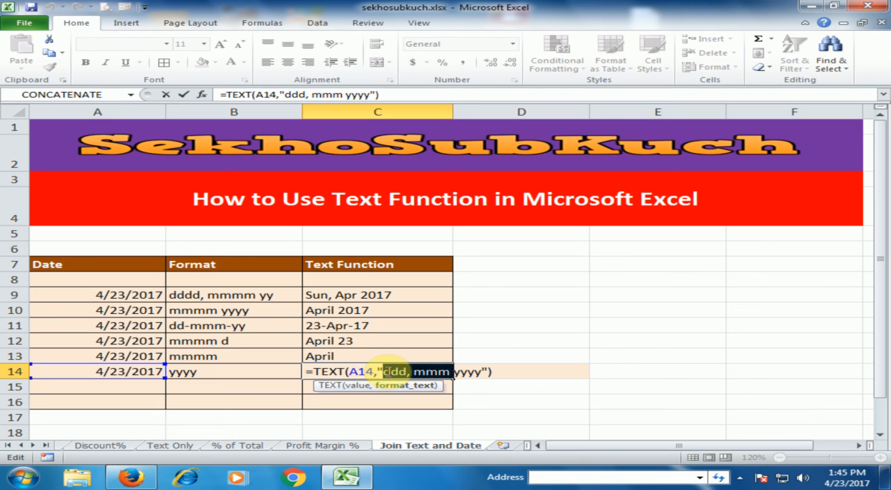
{"action": "key", "text": "Delete"}
{"action": "key", "text": "Return"}
{"action": "left_click", "coordinate": [386, 372]}
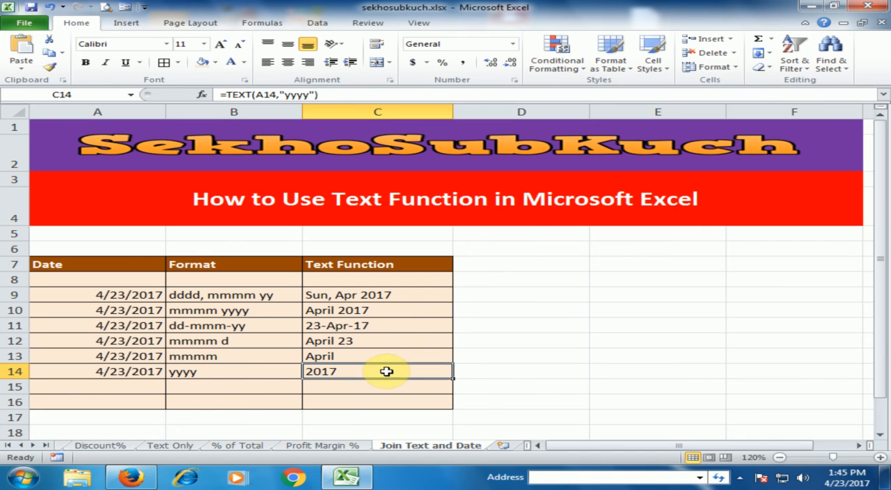